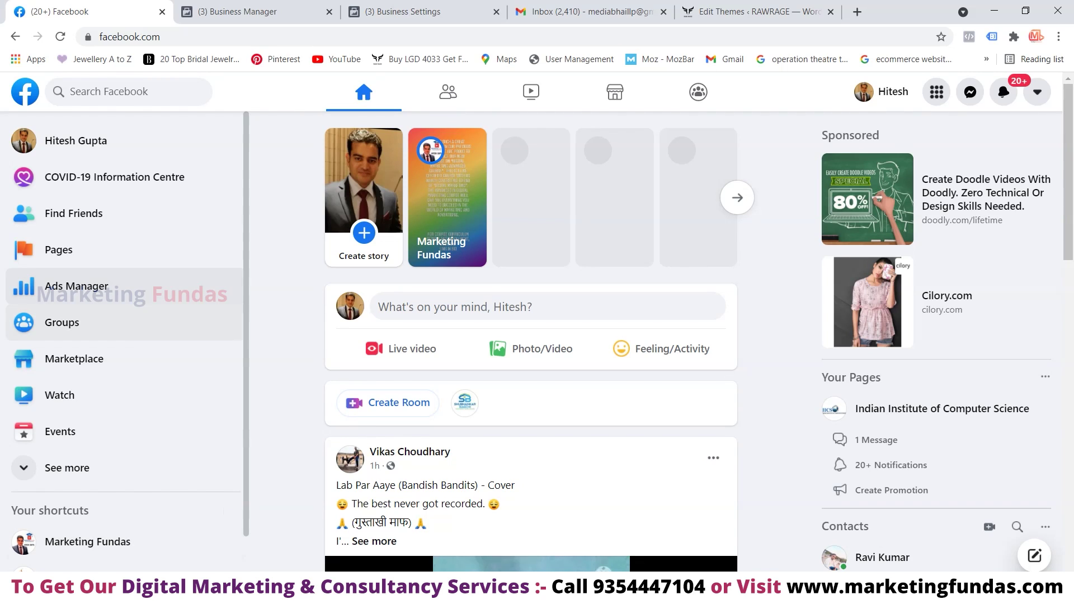
Step: Open the list of domains under Brand safety in the MF Course business settings
left_click(240, 12)
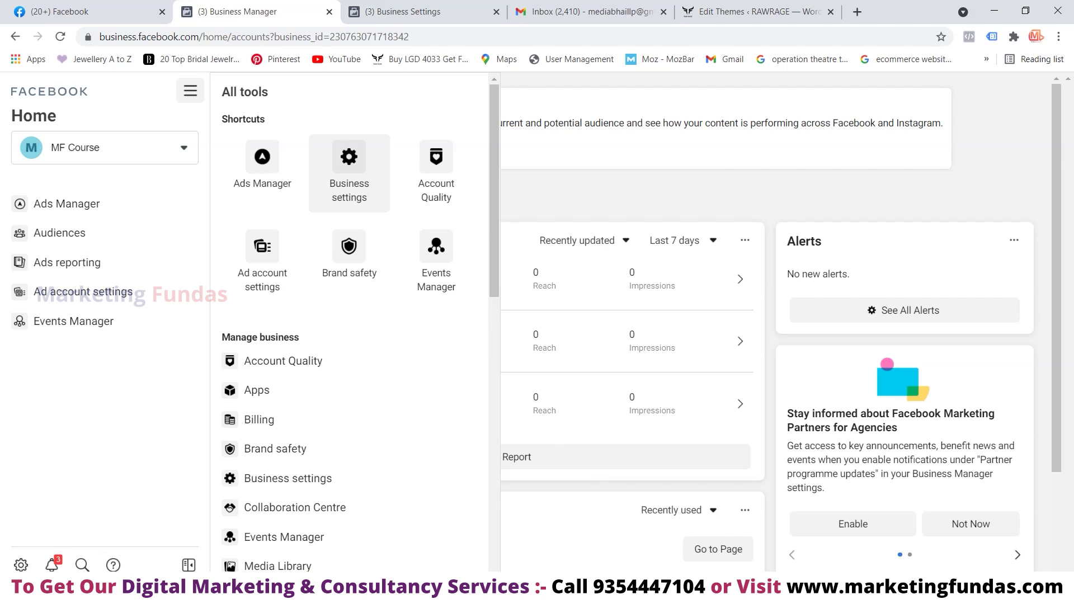
left_click(403, 11)
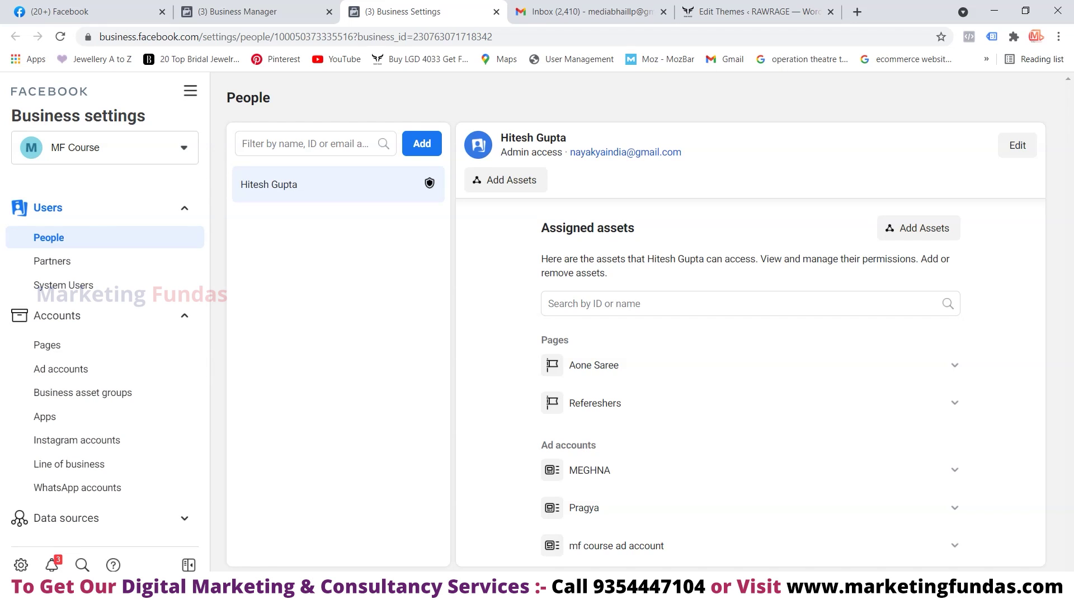
scroll(104, 233, "down", 5)
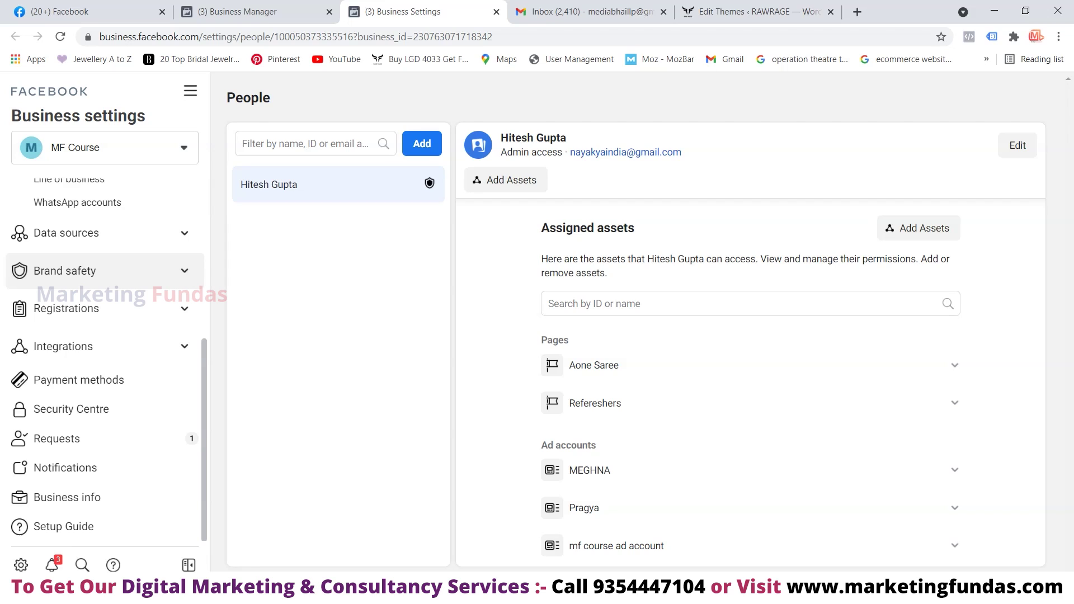
left_click(101, 283)
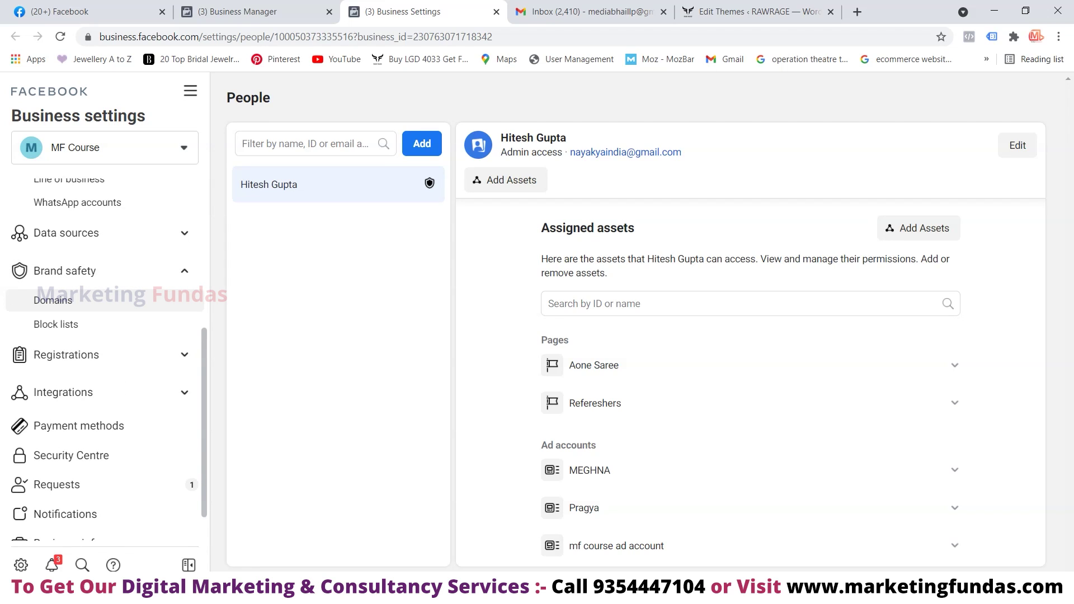
right_click(141, 297)
left_click(141, 297)
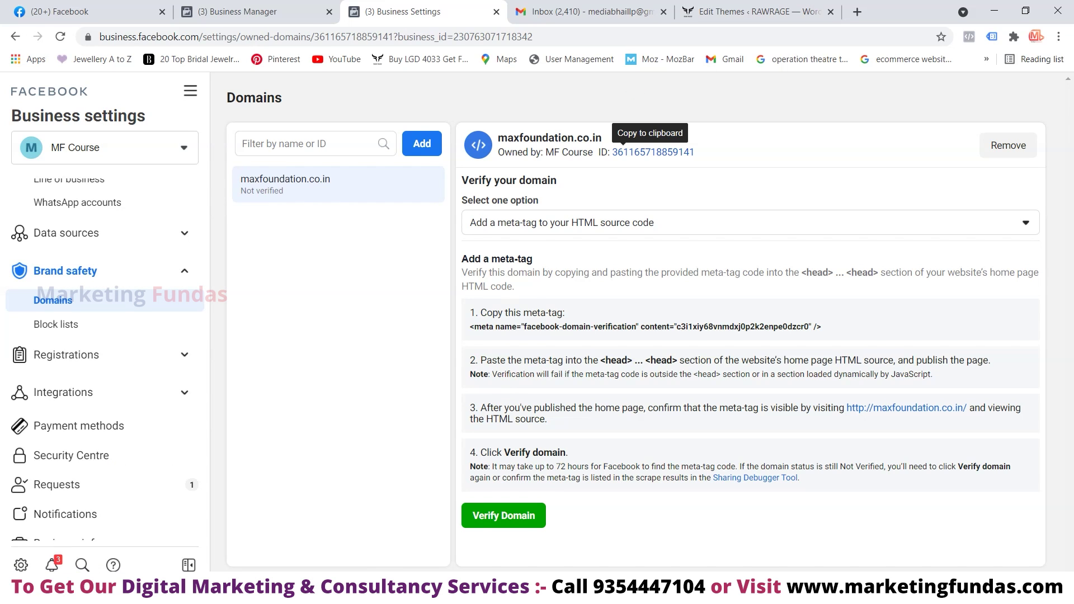
Step: Remove the maxfoundation.co.in domain from the business and acknowledge the removal
left_click(1008, 145)
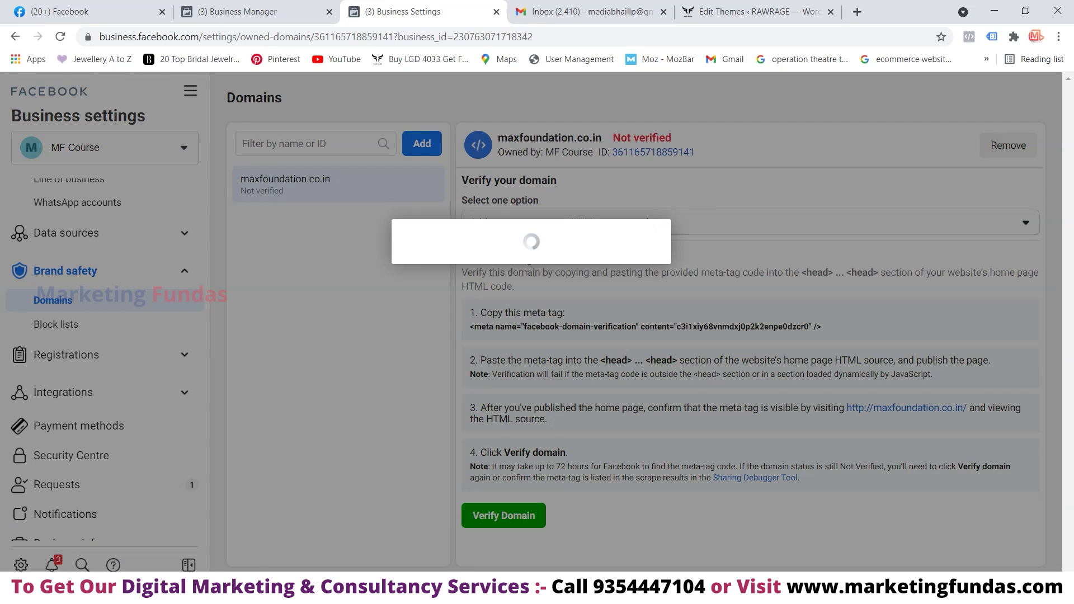
left_click(612, 314)
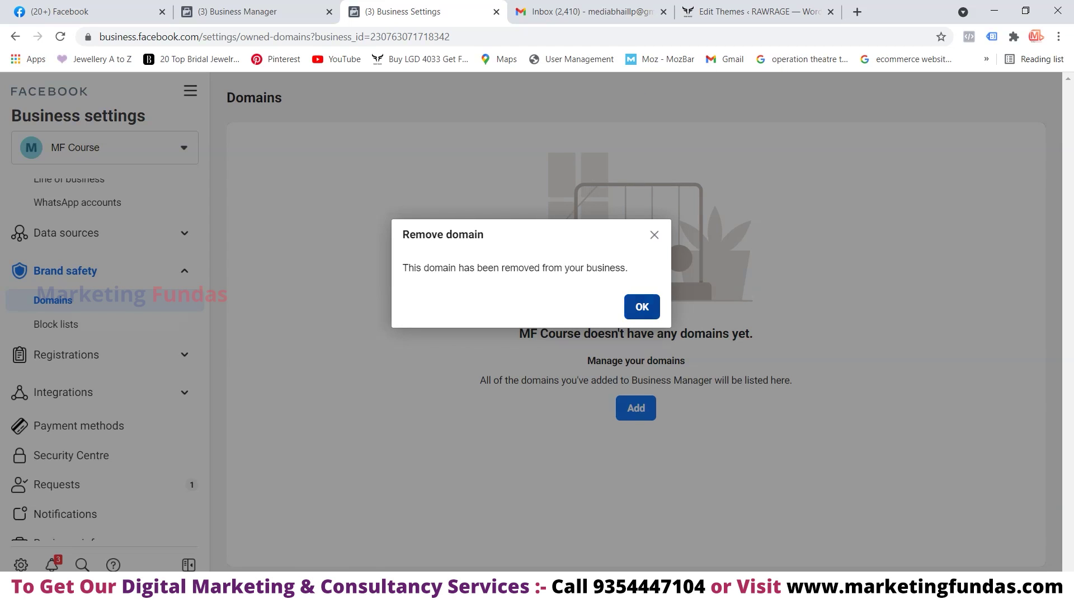
left_click(642, 306)
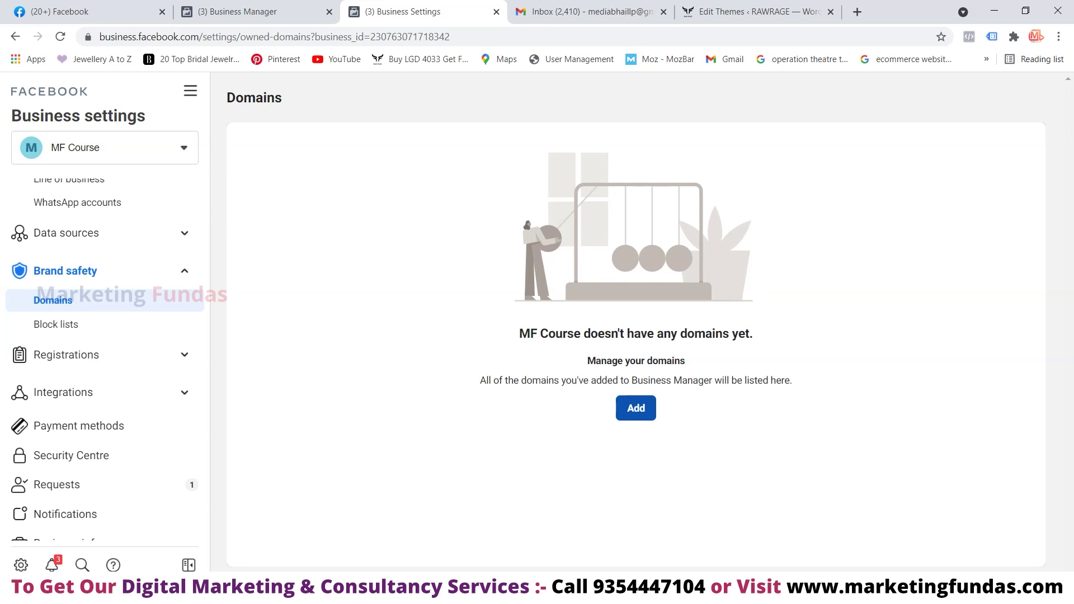
Step: Add rawragekart.com as a new domain of the business
left_click(636, 408)
left_click(548, 294)
type("rawragekart.com")
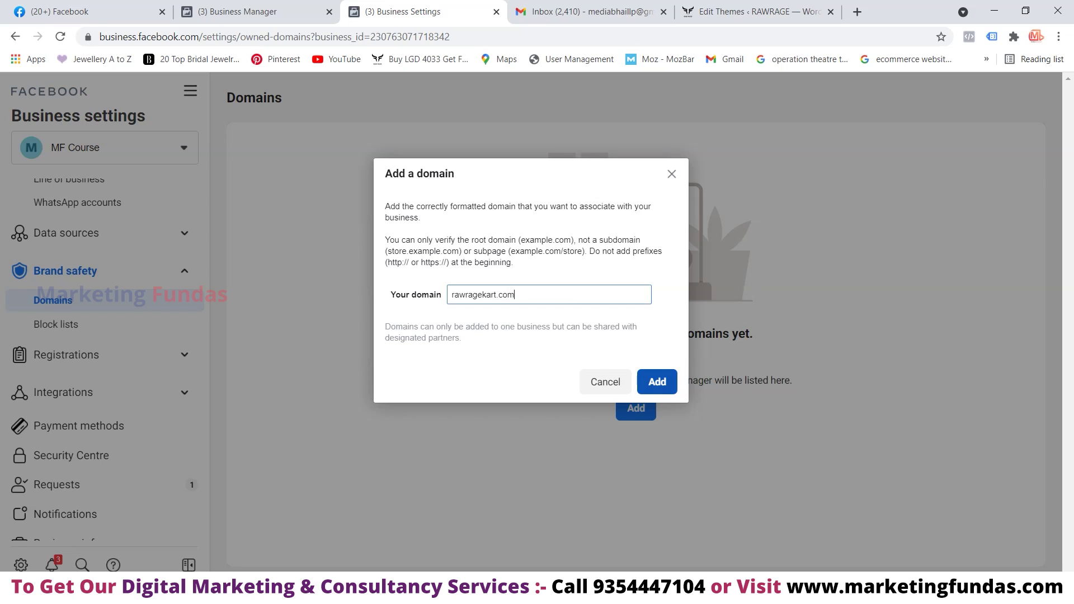
left_click(657, 381)
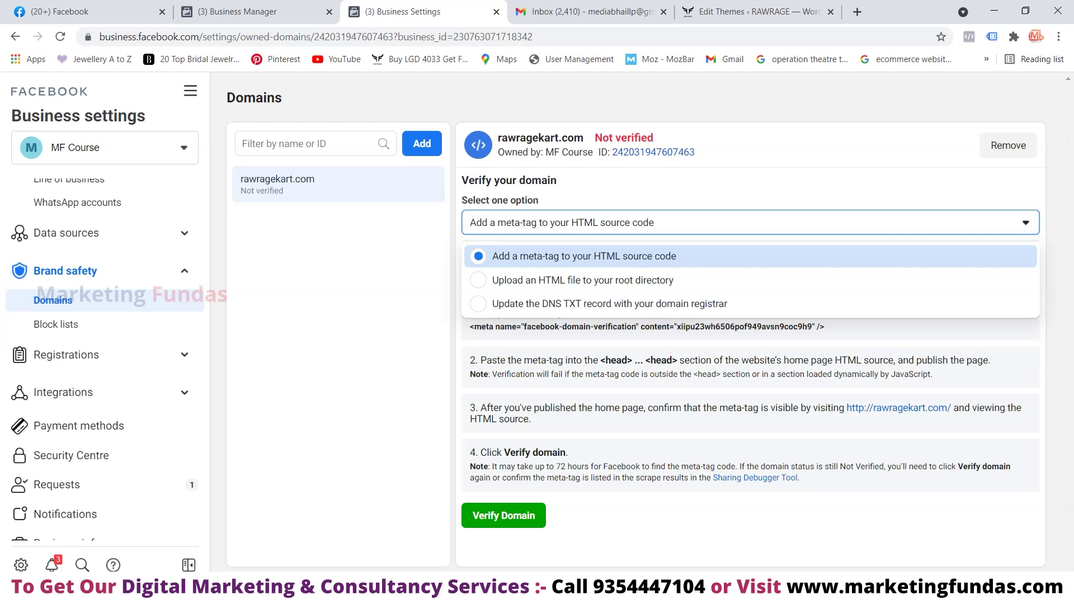
Step: Keep the option to add a meta-tag to the HTML source code and copy the provided domain-verification meta-tag
key("Return")
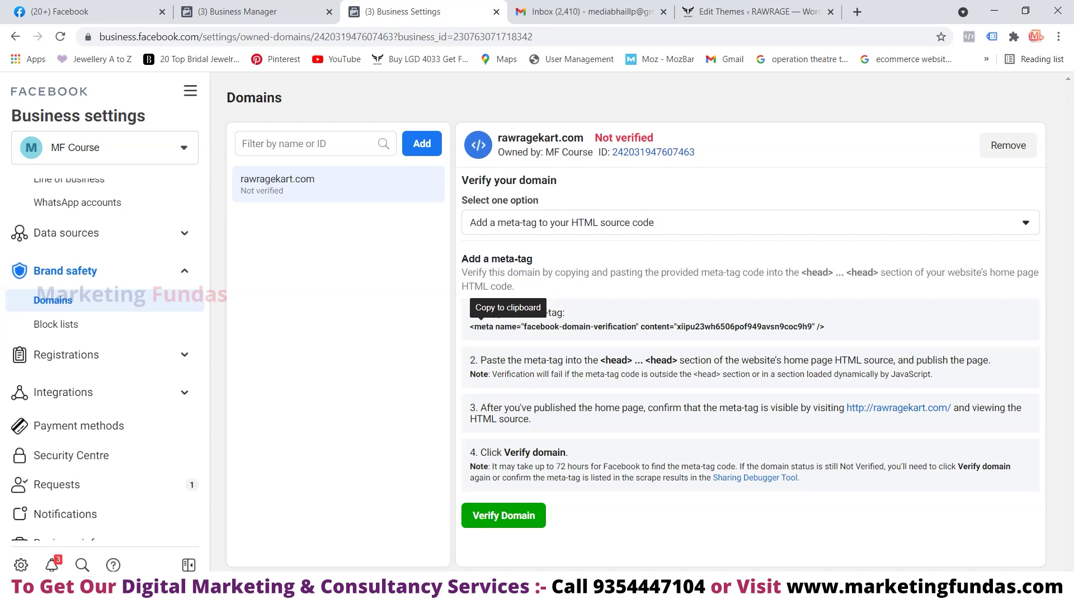
left_click(481, 327)
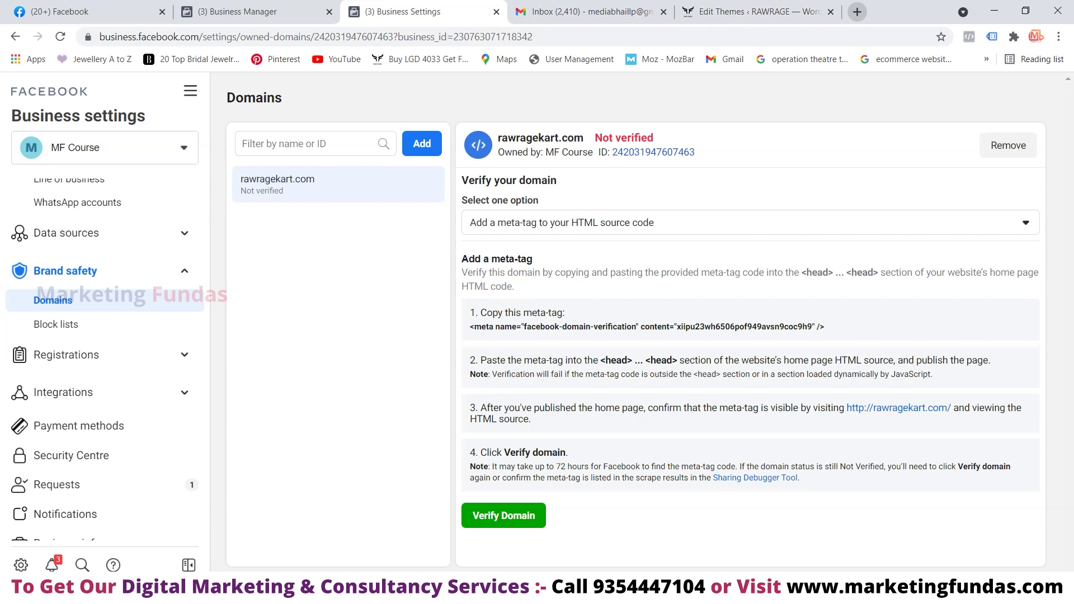
Step: Switch to the site's WordPress theme editor and open header.php of the OceanWP theme
left_click(857, 12)
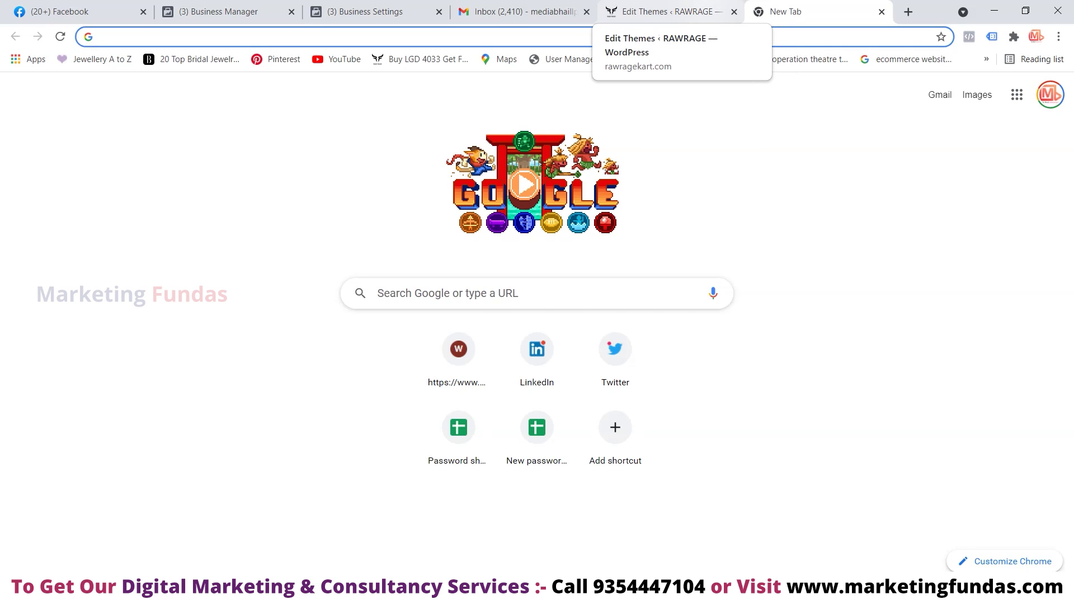
left_click(665, 12)
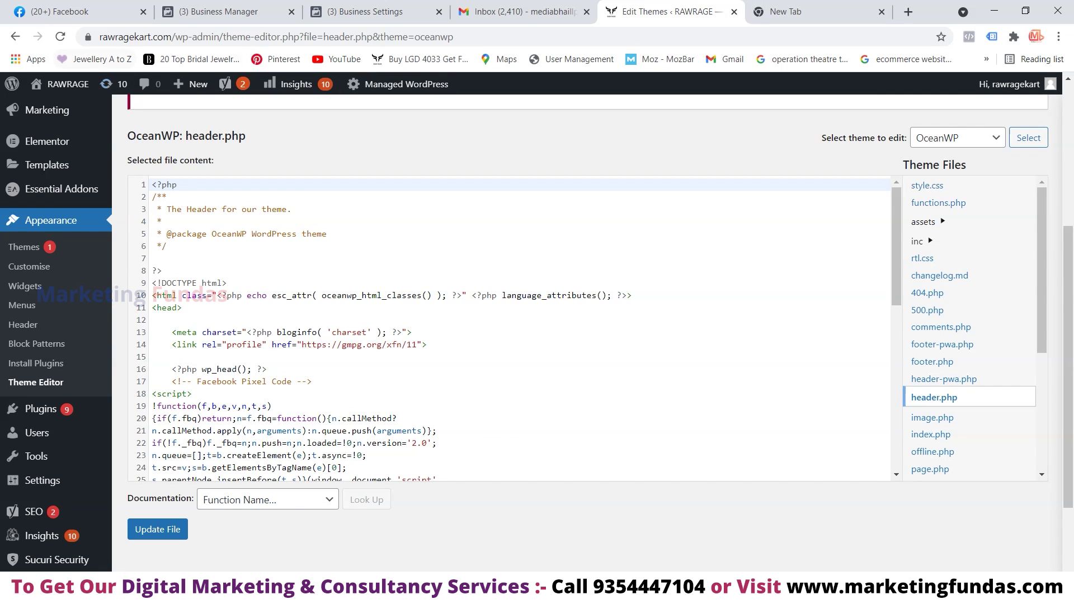
scroll(56, 218, "up", 6)
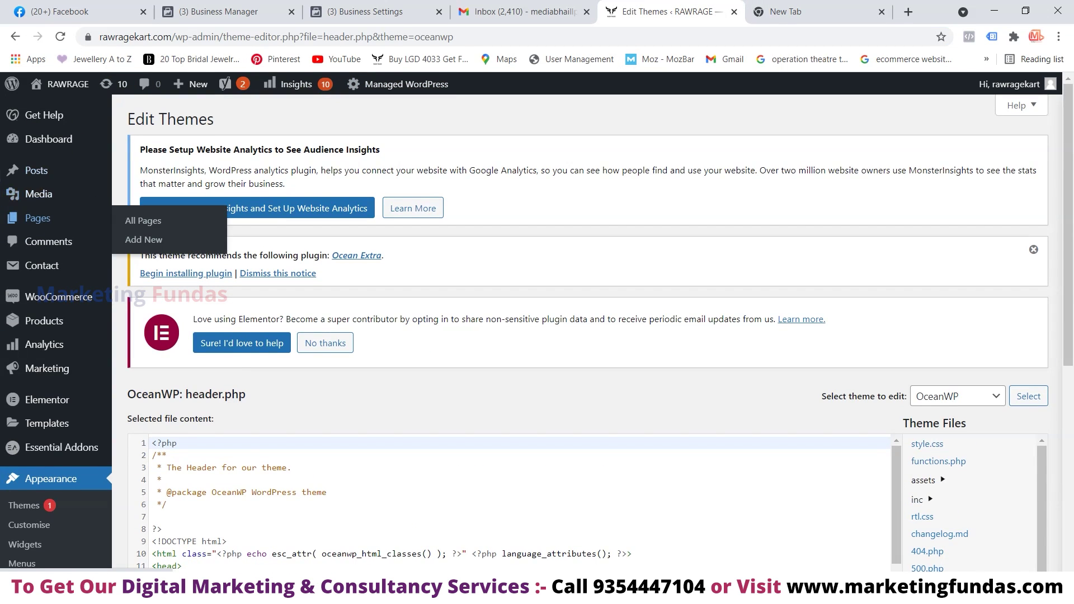
scroll(56, 218, "down", 6)
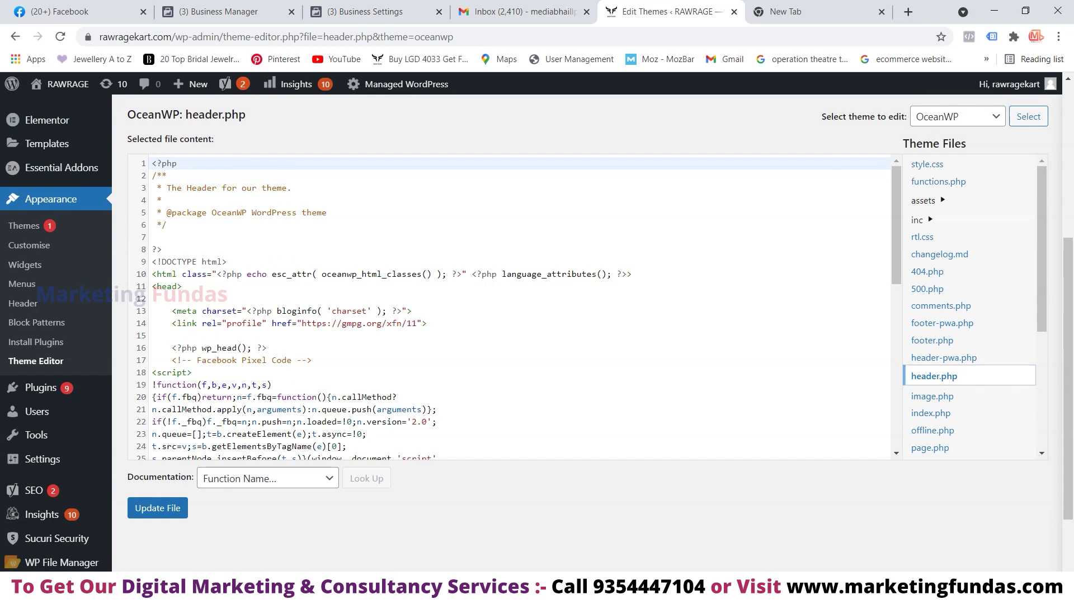
scroll(515, 307, "down", 4)
scroll(515, 308, "up", 1)
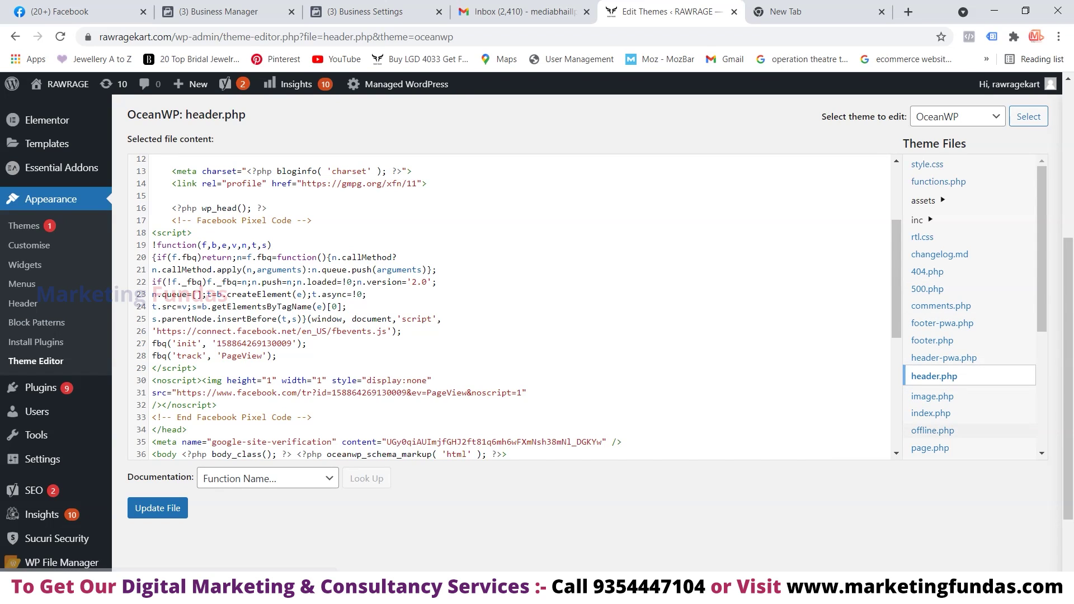
scroll(968, 304, "down", 4)
scroll(968, 304, "up", 3)
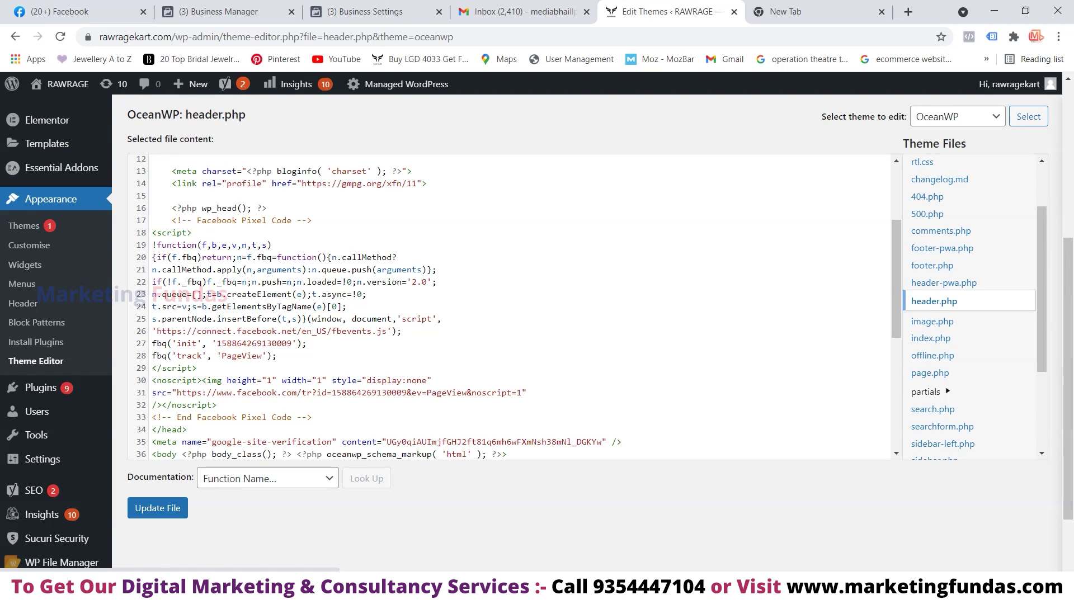
left_click(935, 301)
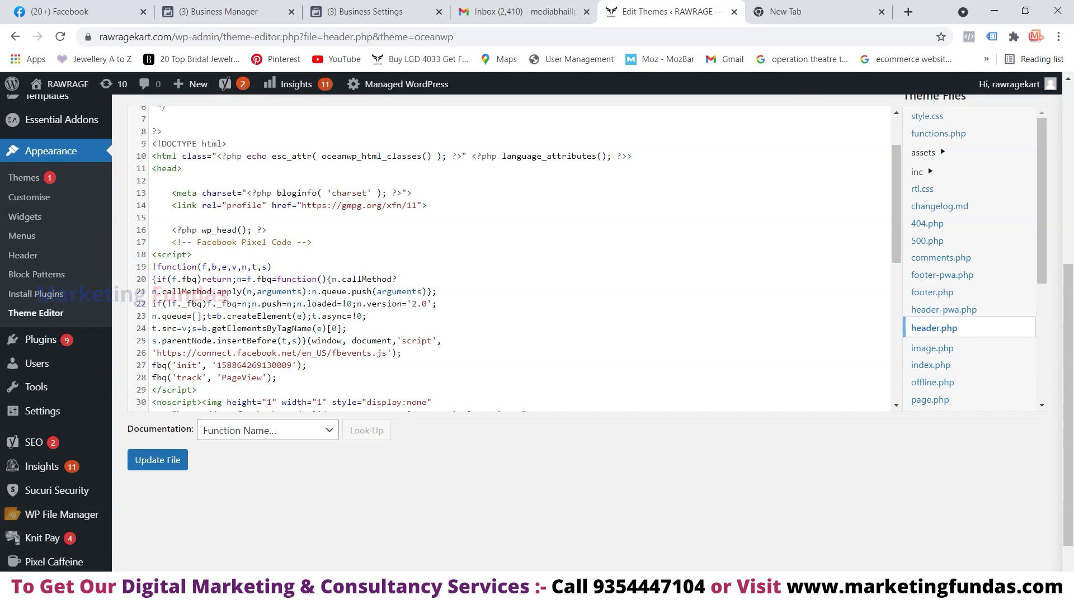
Step: Paste the copied domain-verification meta-tag on a new line after the Facebook Pixel code, before the closing head tag, and update header.php
scroll(504, 257, "down", 2)
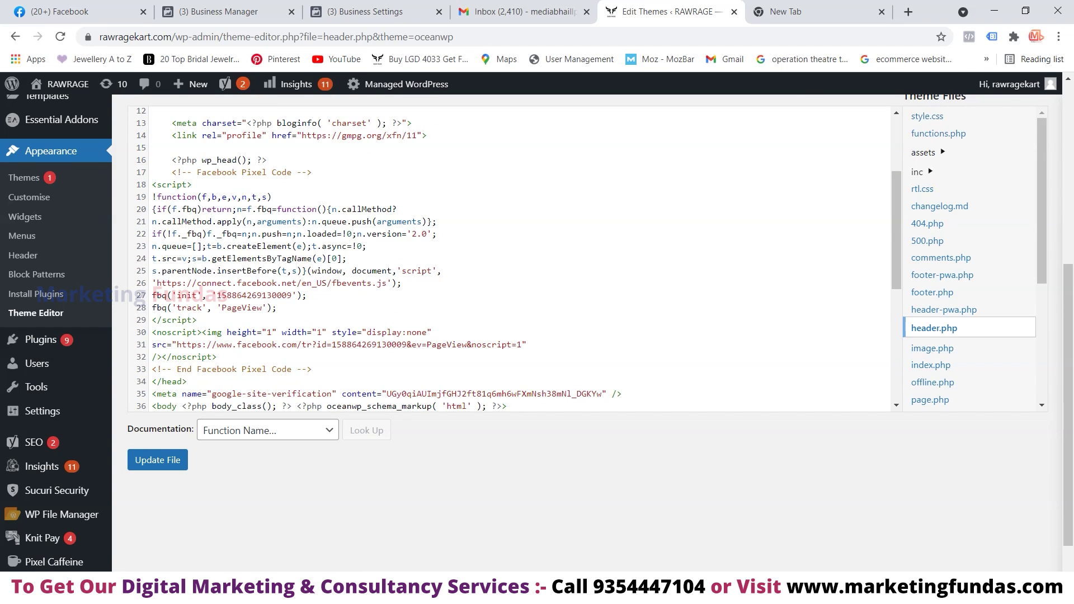
left_click_drag(172, 172, 312, 369)
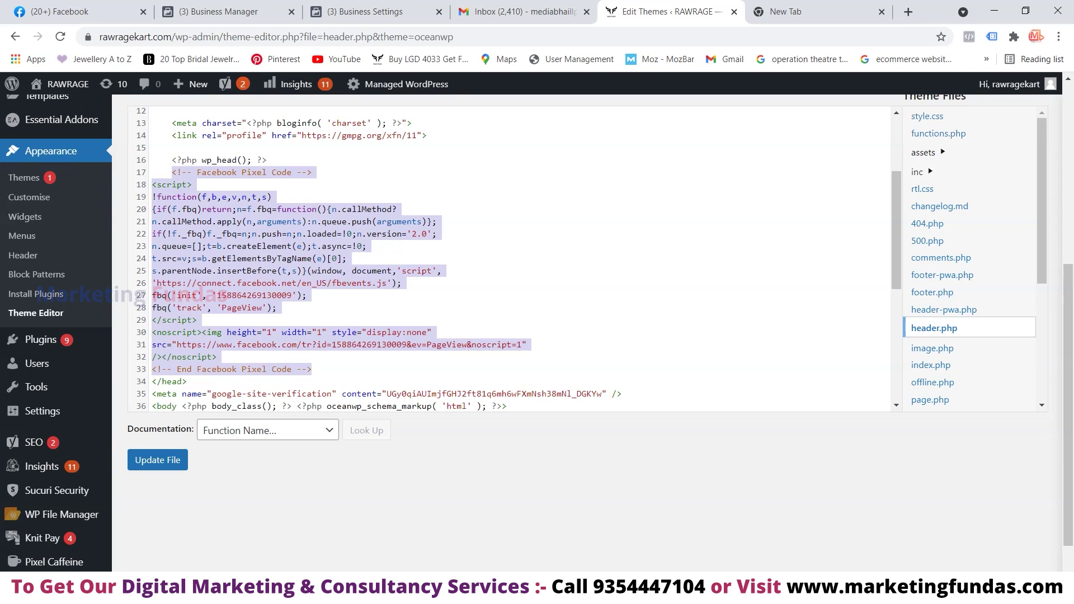
left_click(312, 369)
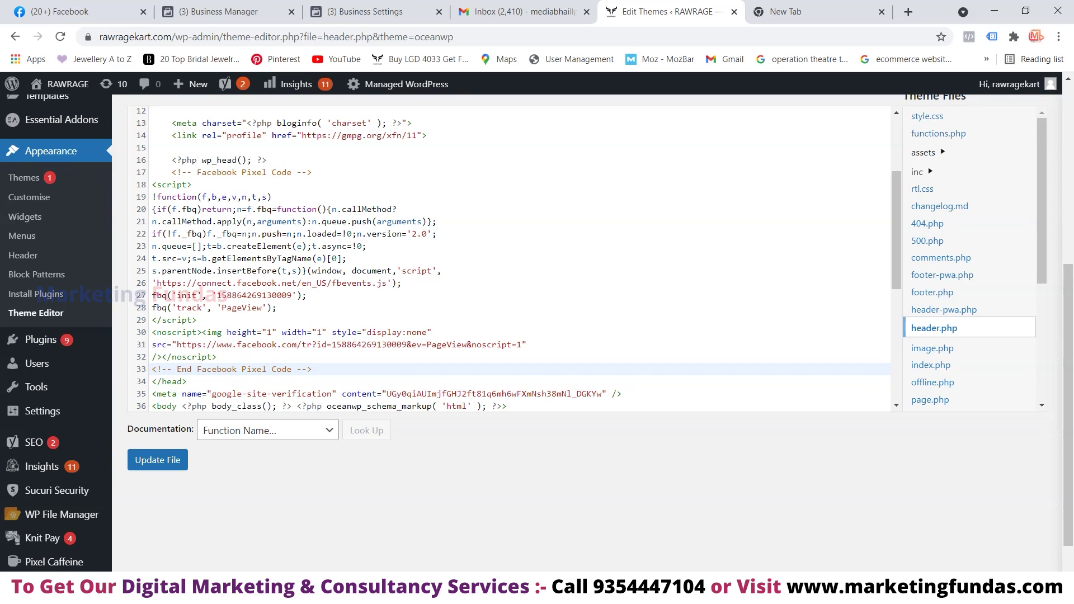
key("Return")
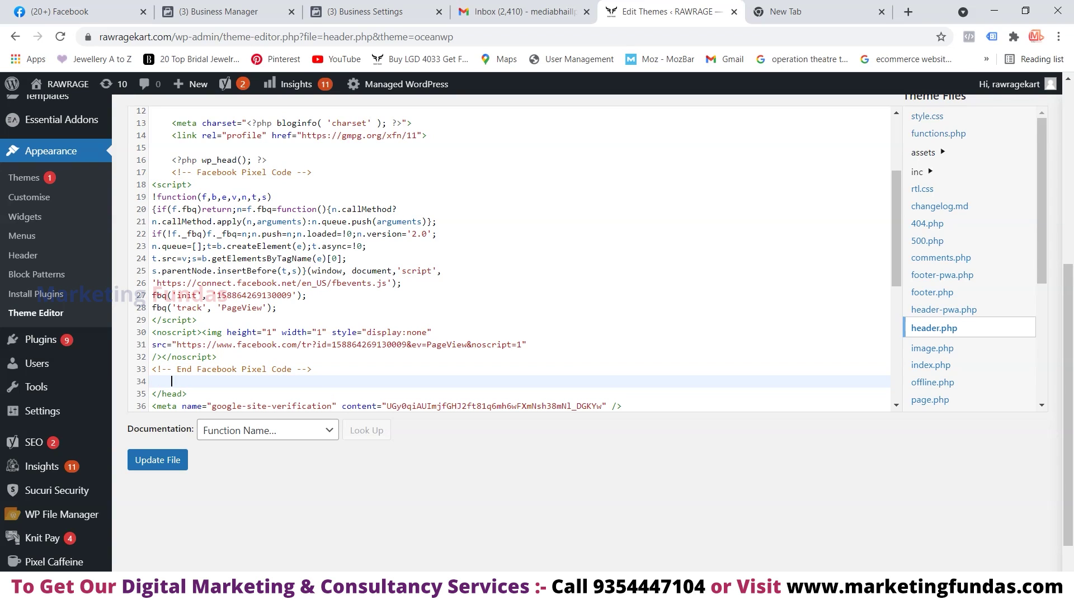
key("ctrl+v")
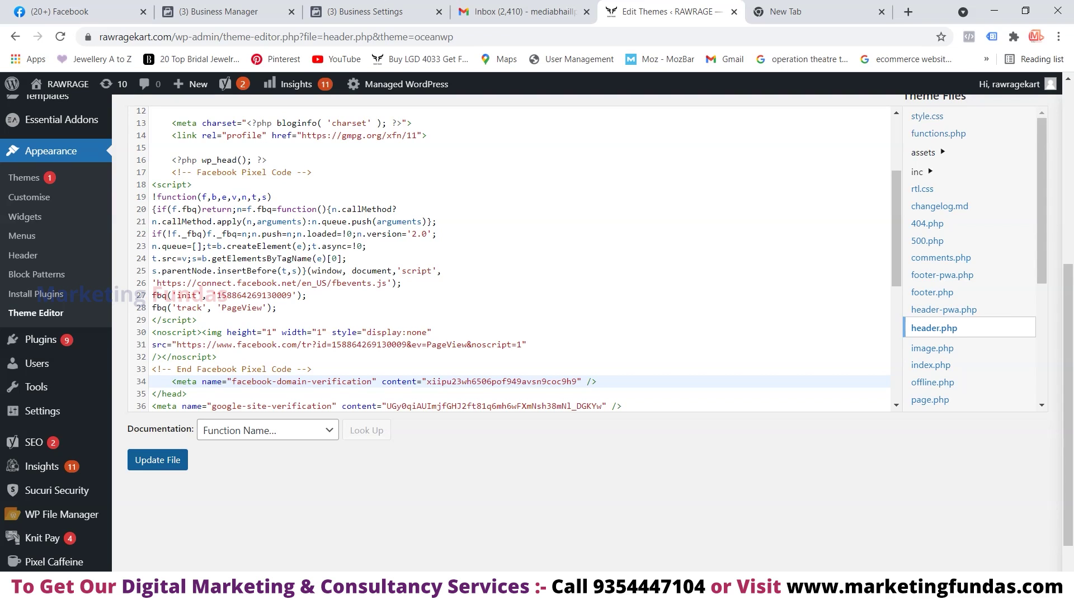
left_click(157, 460)
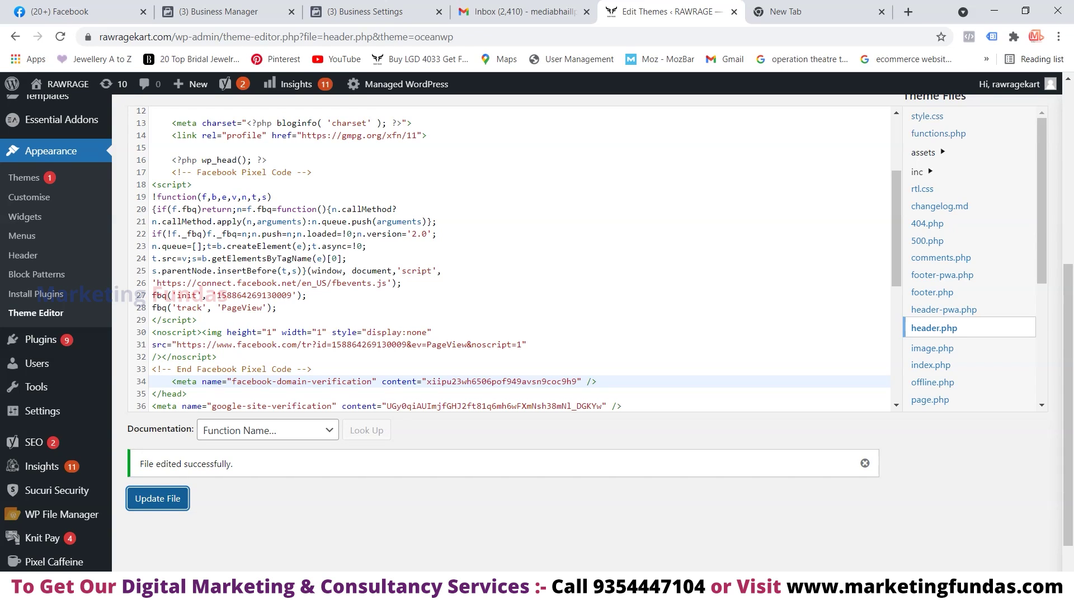
scroll(521, 258, "up", 3)
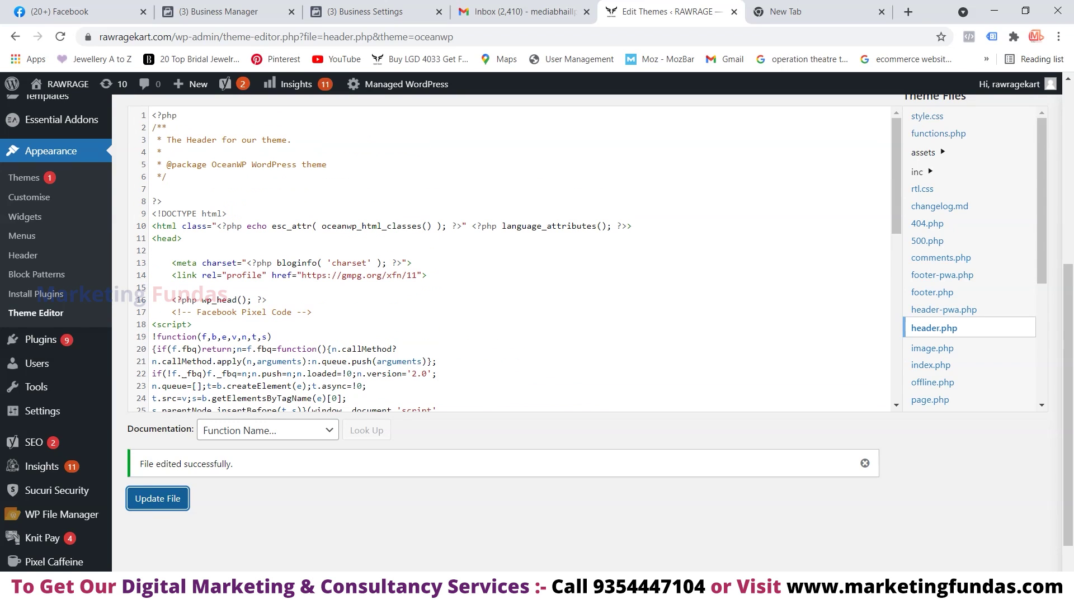
Step: Return to the Facebook business settings, verify the rawragekart.com domain and close the confirmation
left_click(365, 11)
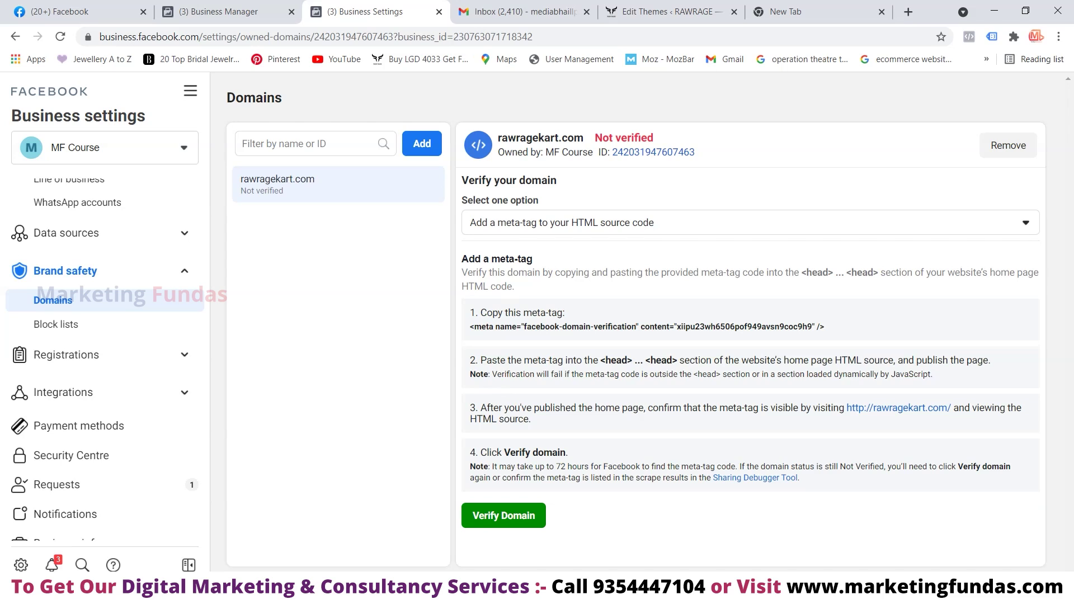
left_click(503, 515)
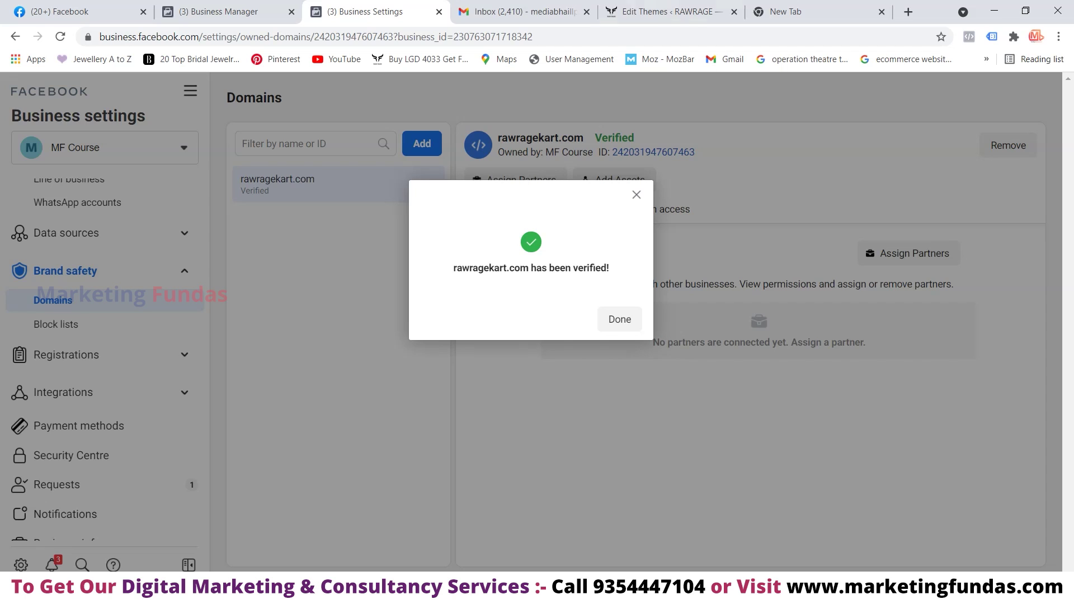
left_click(619, 319)
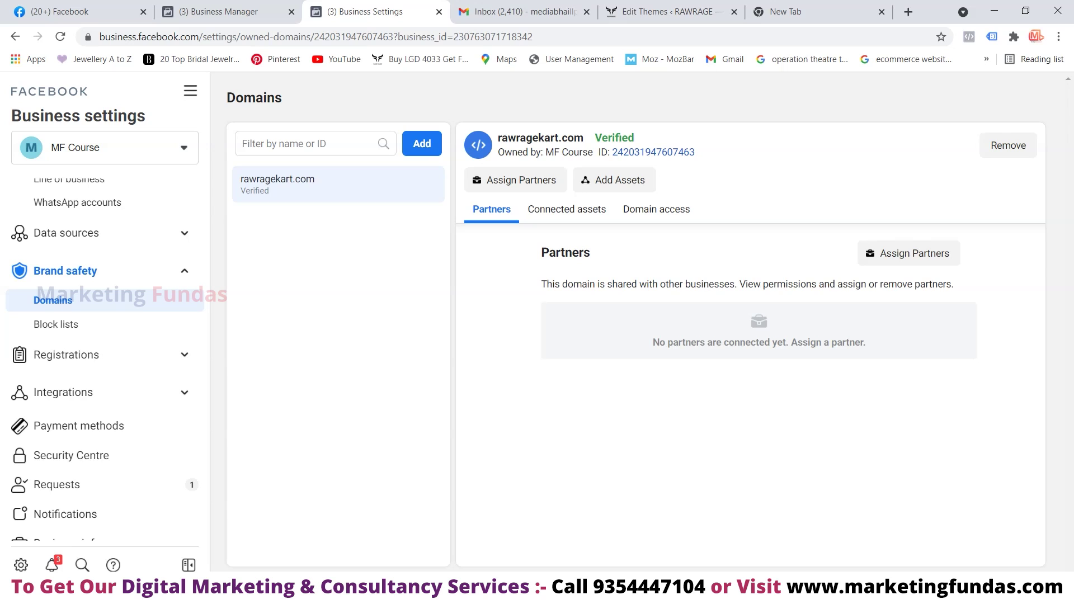
Step: Open the business's block lists and bring up the form for creating a new block list
left_click(56, 324)
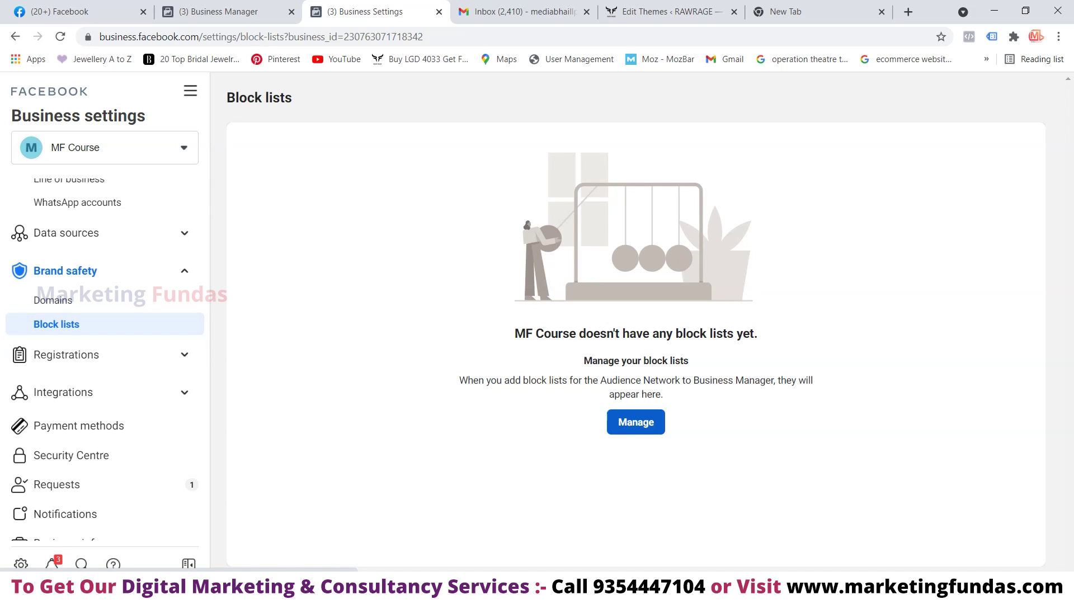
left_click(636, 422)
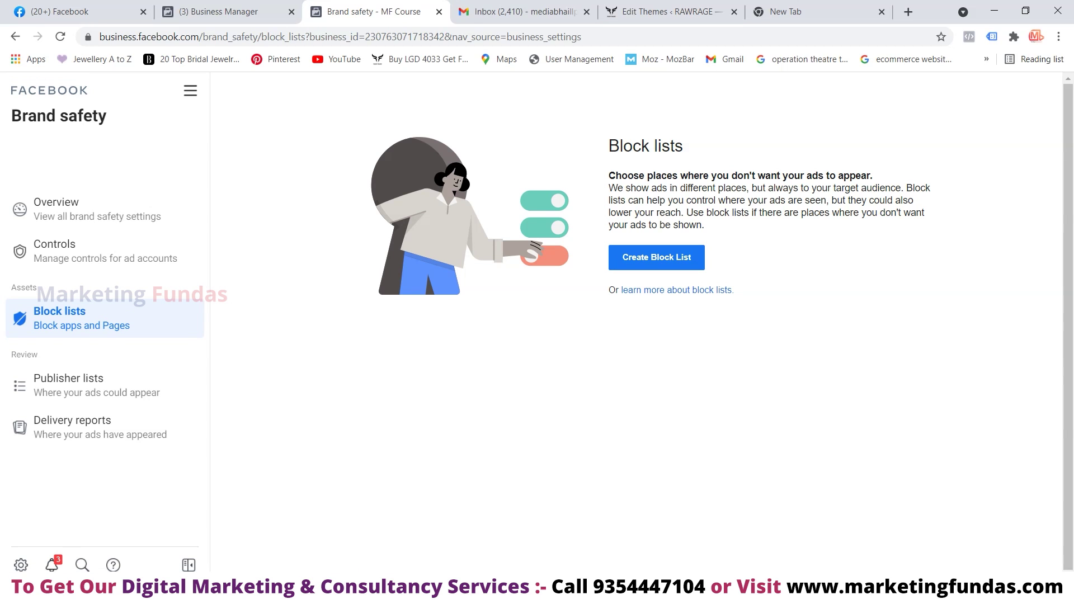
left_click(656, 257)
left_click(636, 337)
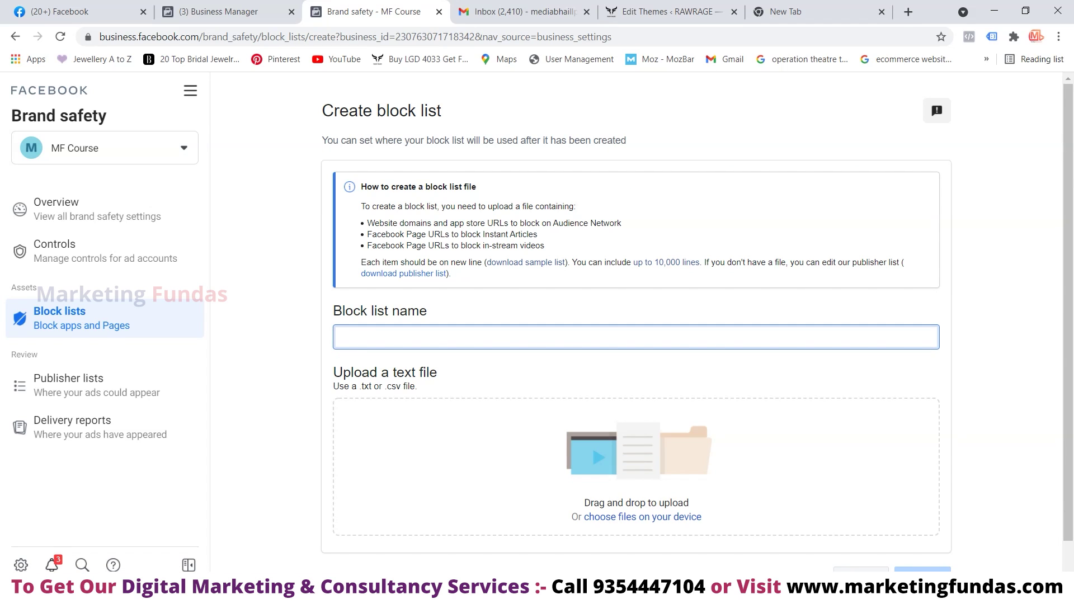
type("market")
key("BackSpace")
key("BackSpace")
key("BackSpace")
key("BackSpace")
key("BackSpace")
key("BackSpace")
scroll(698, 323, "down", 1)
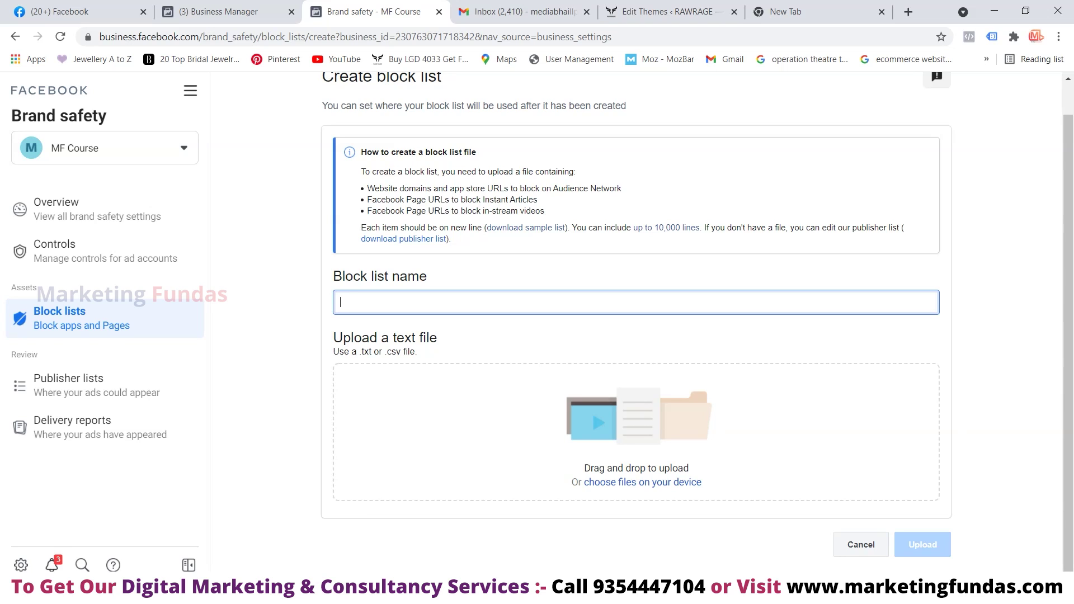
scroll(697, 323, "up", 1)
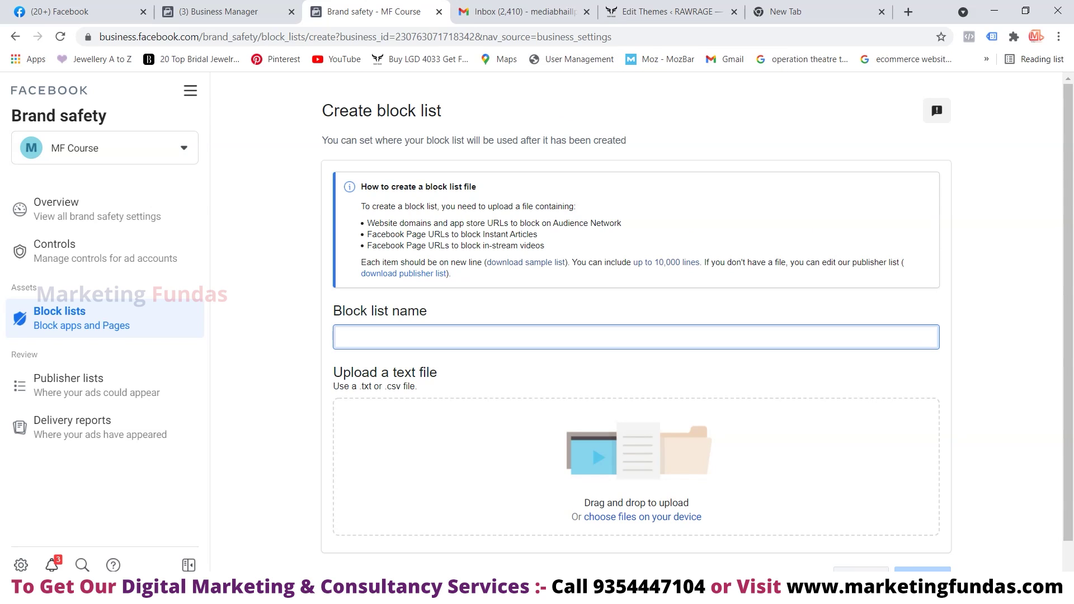
Step: Leave the block list form and go back to the Domains page in the business settings
left_click(15, 36)
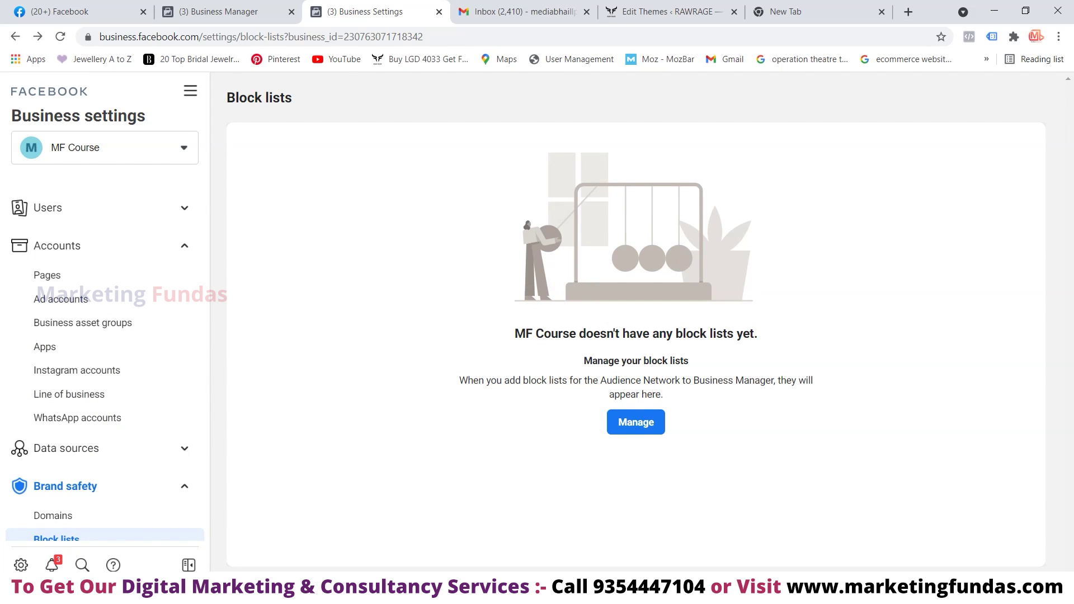
left_click(53, 515)
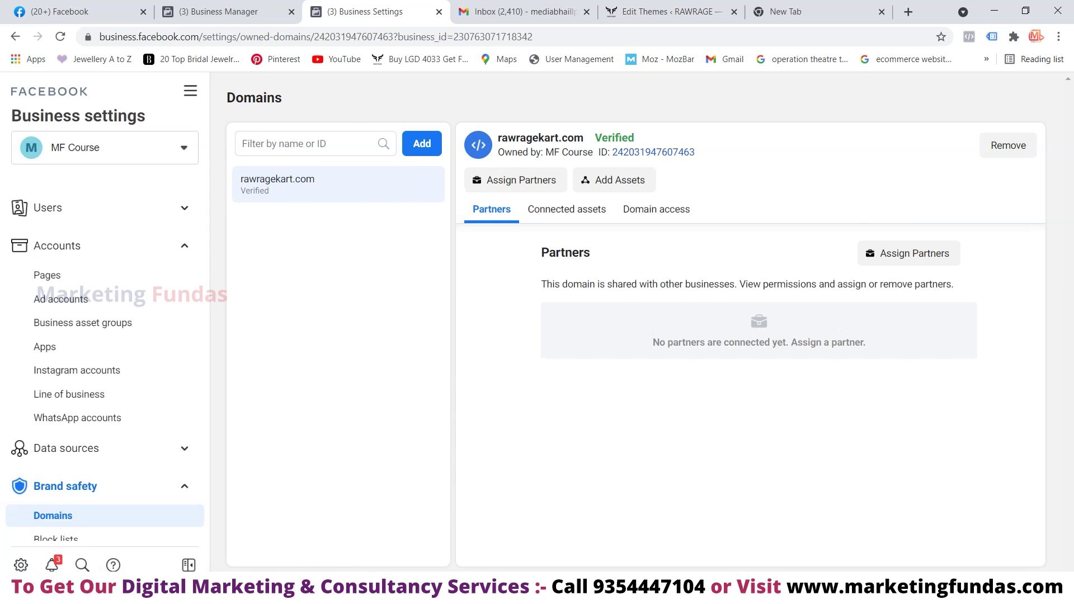